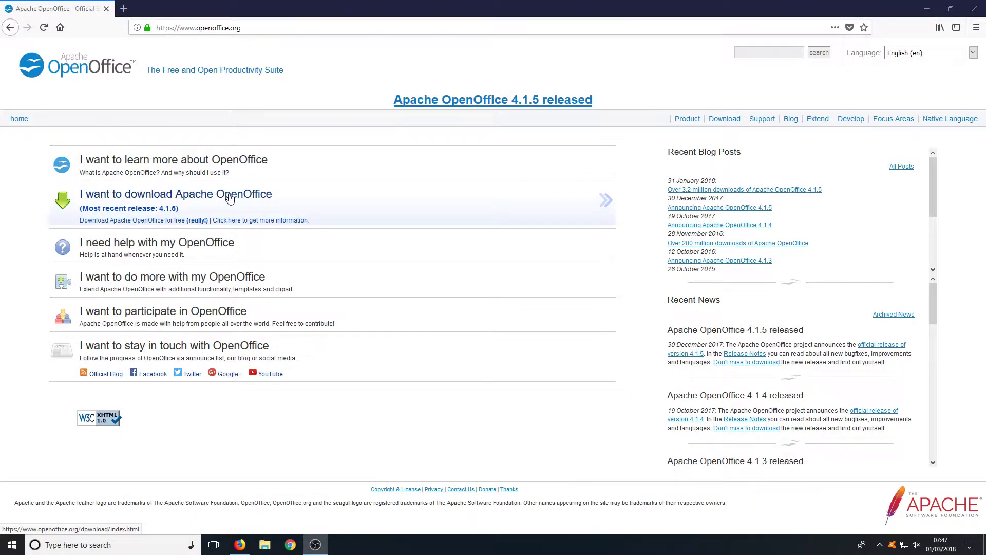
Download the Apache OpenOffice 4.1.5 full Windows installer from SourceForge and save it to disk.
{"action": "left_click", "coordinate": [131, 202]}
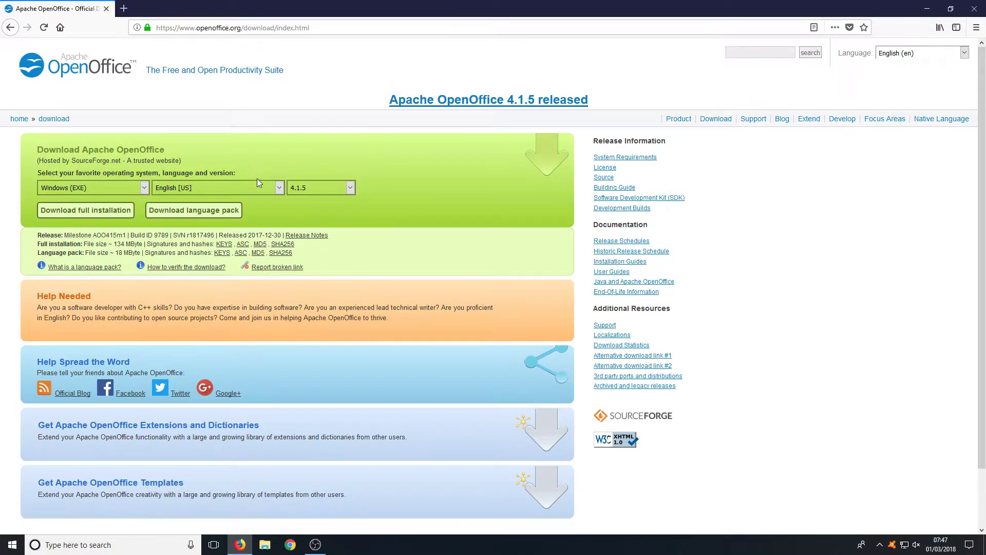
{"action": "left_click", "coordinate": [87, 211]}
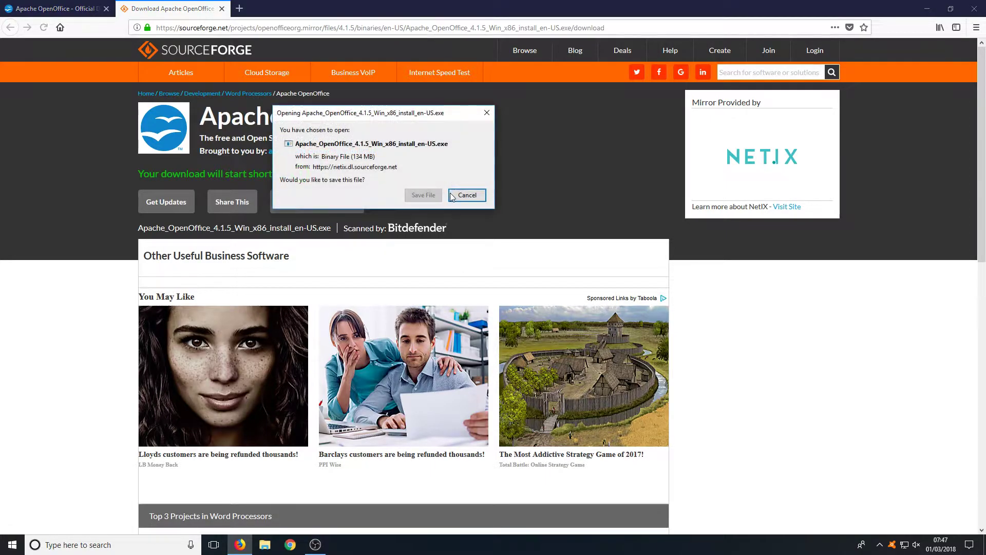
{"action": "left_click", "coordinate": [417, 200]}
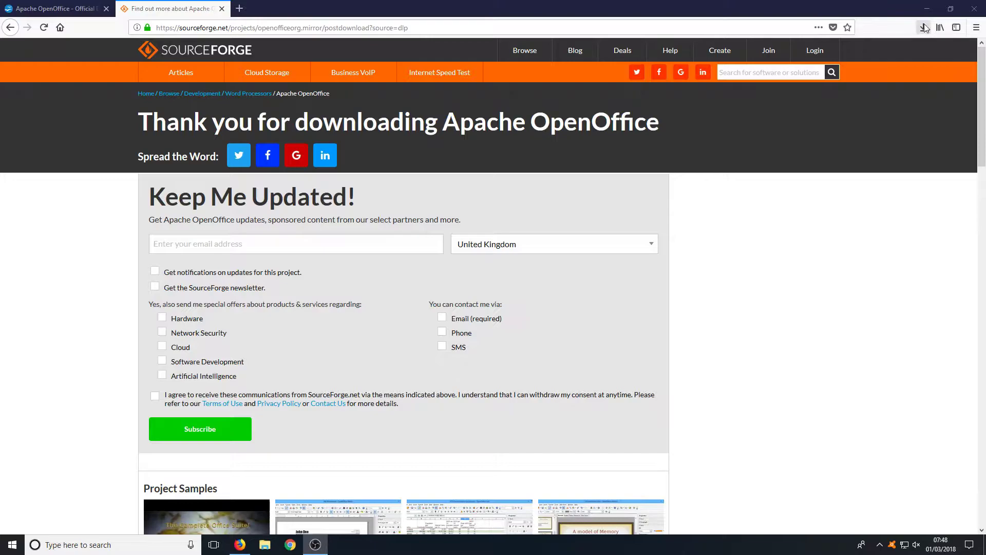
{"action": "left_click", "coordinate": [925, 28]}
Launch the downloaded OpenOffice installer and unpack its installation files.
{"action": "left_click", "coordinate": [788, 61]}
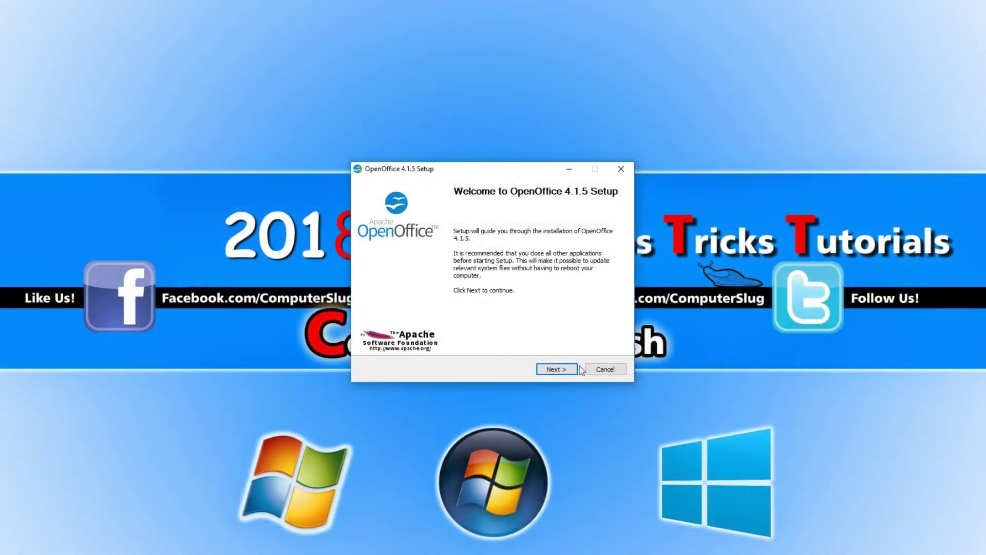
{"action": "left_click", "coordinate": [572, 368]}
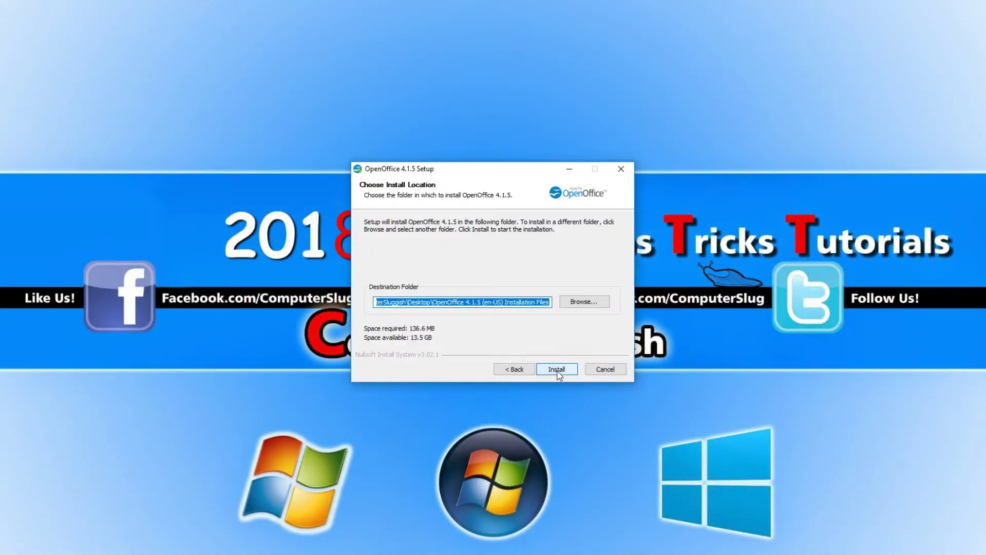
{"action": "left_click", "coordinate": [559, 372]}
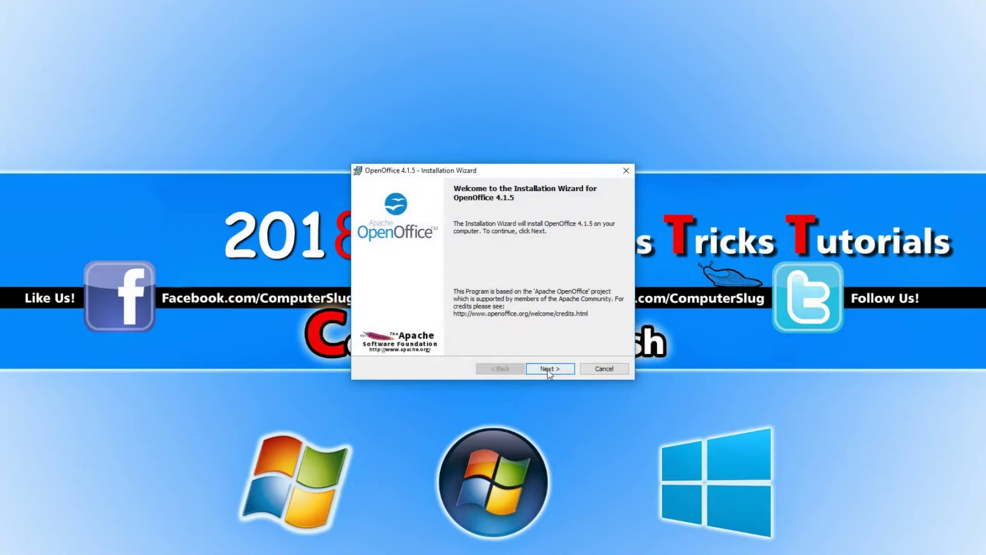
Enter a user name, choose the Typical setup, install OpenOffice 4.1.5, and finish the wizard.
{"action": "left_click", "coordinate": [549, 368]}
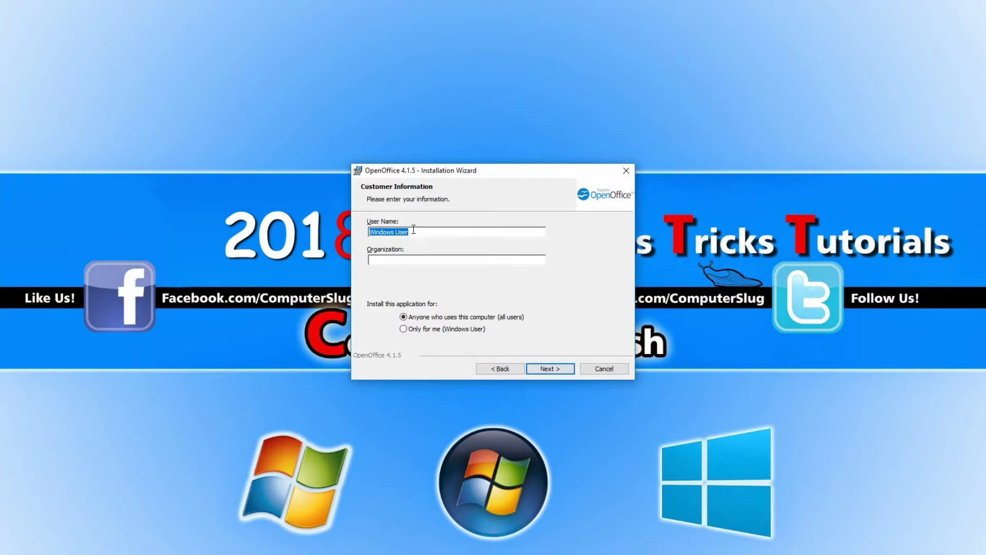
{"action": "type", "text": "ComputerSluggish"}
{"action": "left_click", "coordinate": [546, 364]}
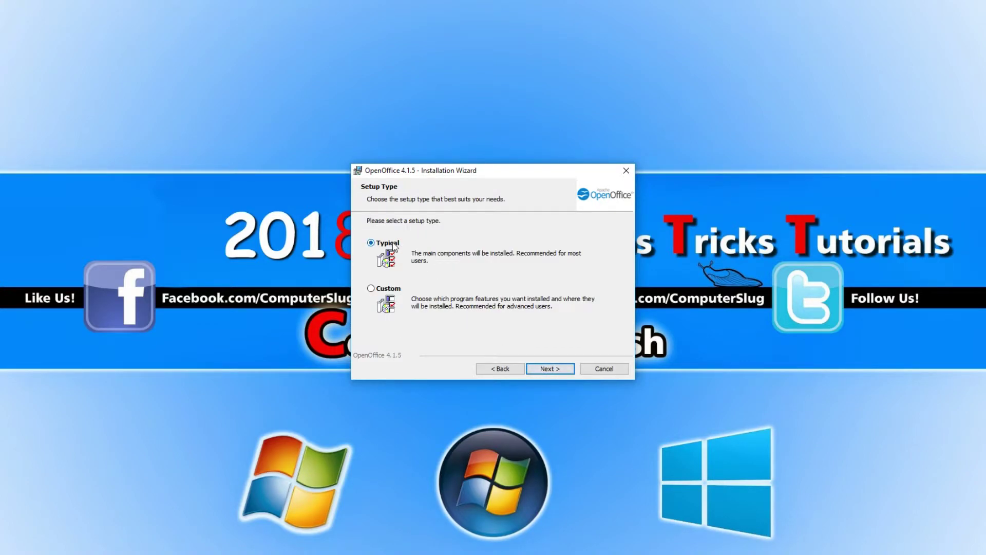
{"action": "left_click", "coordinate": [547, 368]}
{"action": "left_click", "coordinate": [547, 369]}
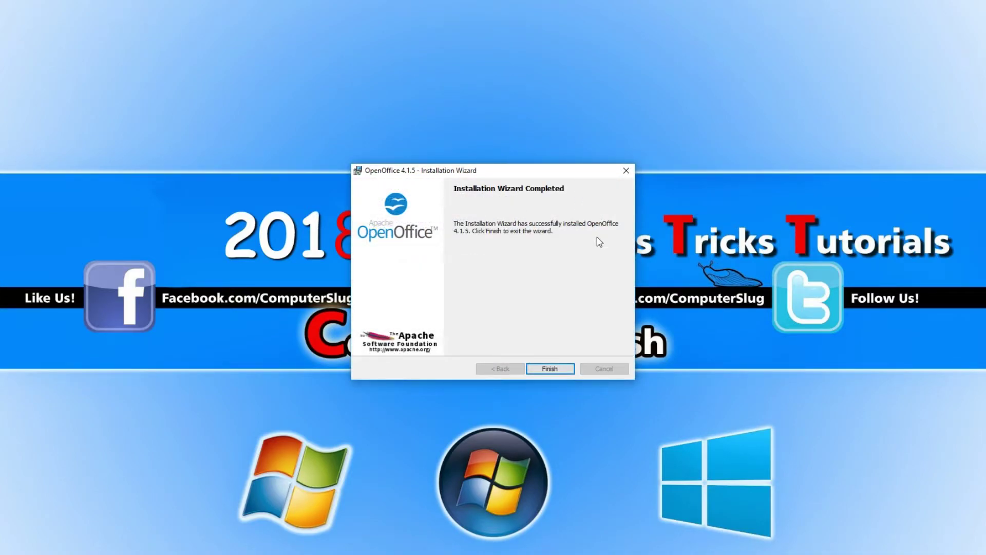
{"action": "left_click", "coordinate": [549, 368]}
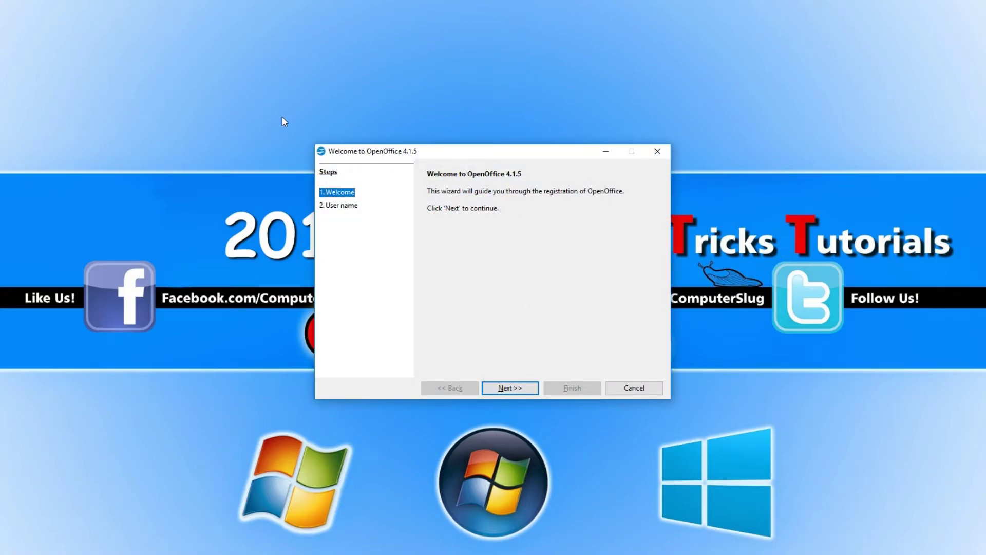
Complete the OpenOffice welcome wizard by entering the user's first name.
{"action": "left_click", "coordinate": [527, 387]}
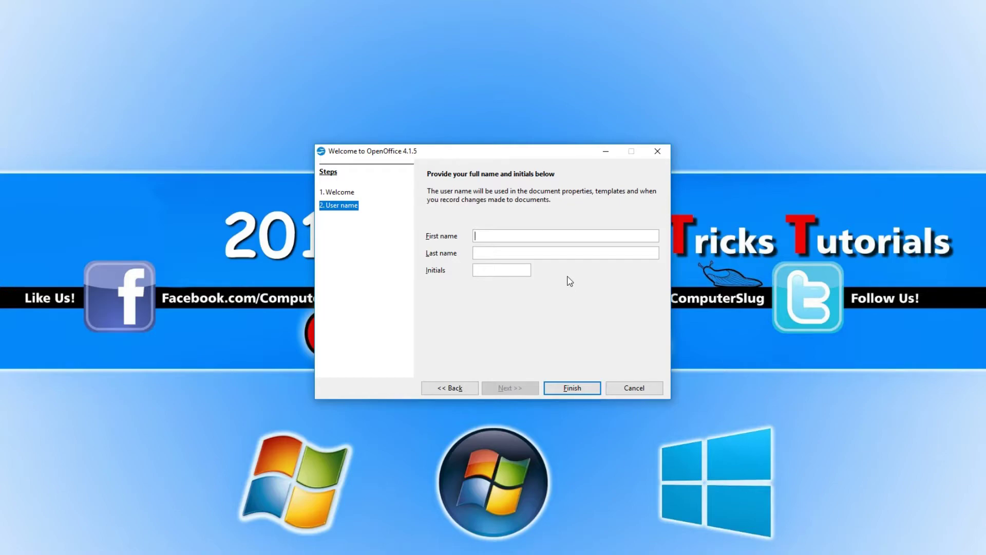
{"action": "type", "text": "ComputerSluggish"}
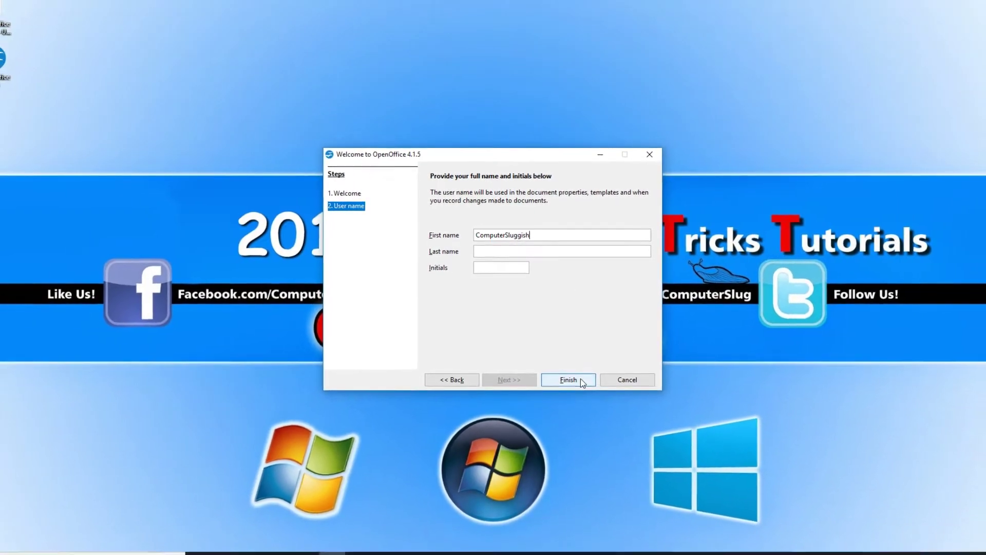
{"action": "left_click", "coordinate": [568, 380]}
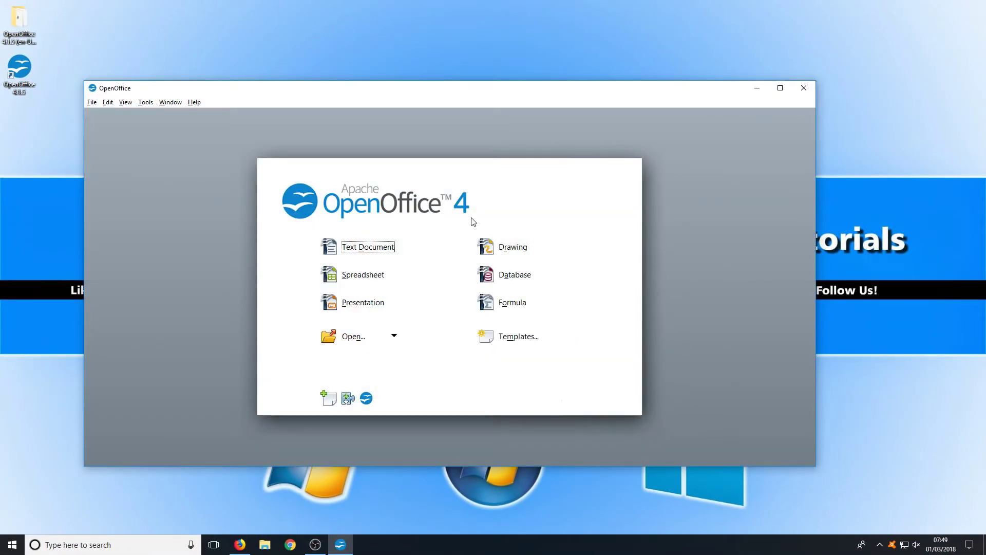
Maximize the Start Center and create a new blank Text Document.
{"action": "left_click", "coordinate": [780, 87]}
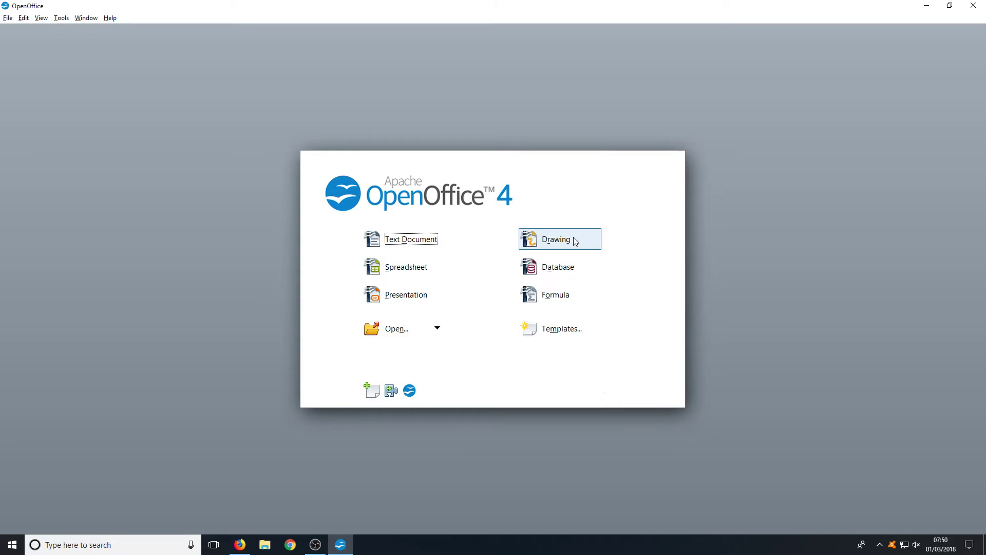
{"action": "left_click", "coordinate": [398, 244]}
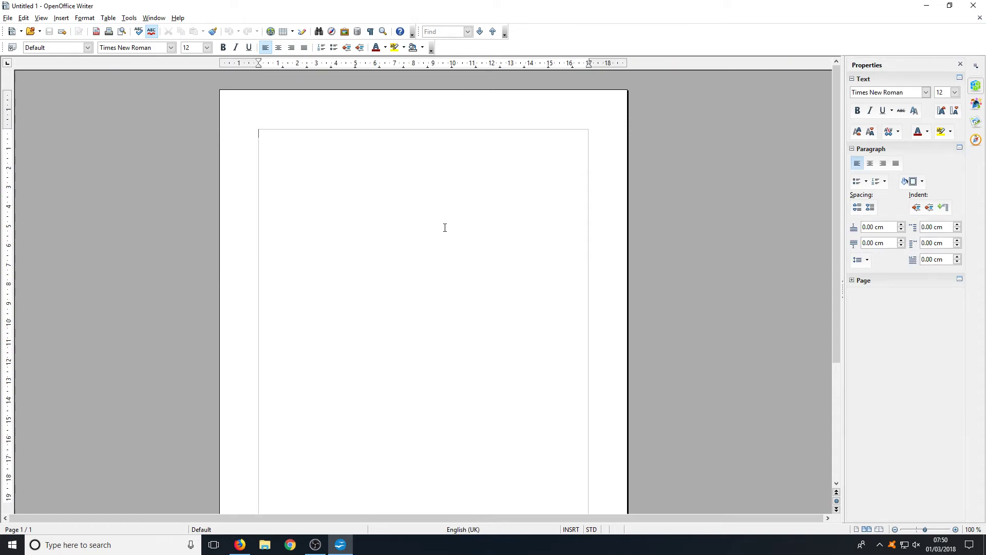
Type 'computersluggish' below a blank line and format it in Univers LT Std 55, size 16.
{"action": "key", "text": "Return"}
{"action": "key", "text": "Return"}
{"action": "key", "text": "Return"}
{"action": "type", "text": "computersluggish"}
{"action": "key", "text": "ctrl+a"}
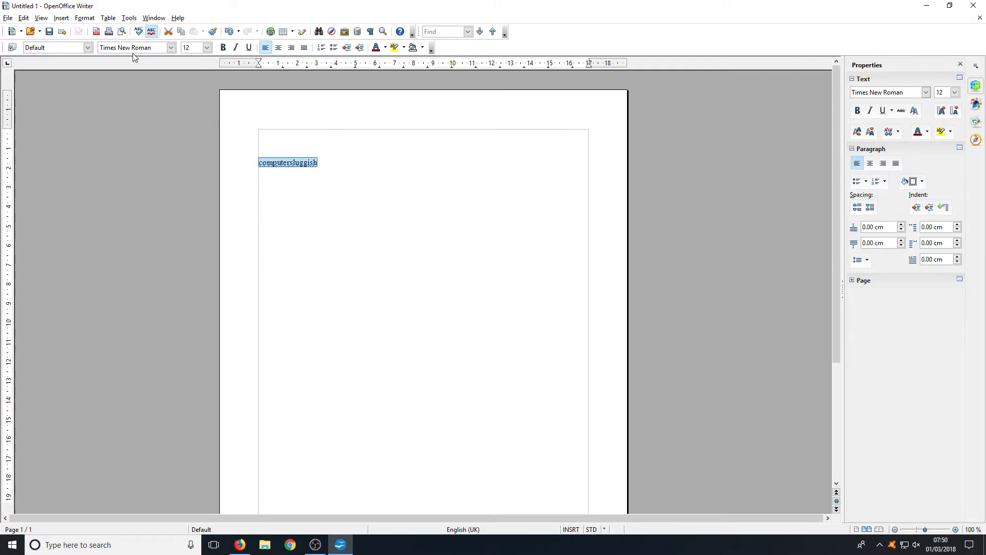
{"action": "left_click", "coordinate": [171, 47]}
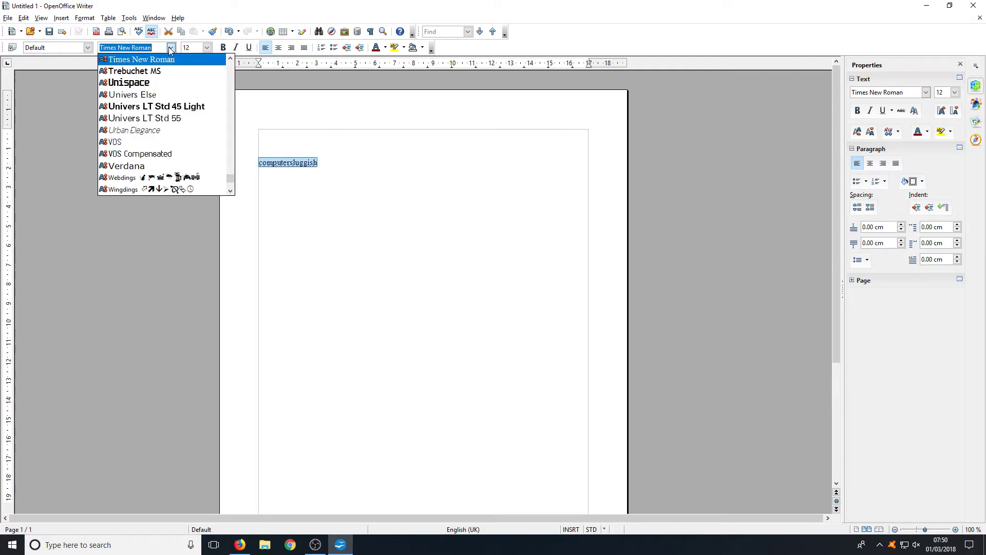
{"action": "left_click", "coordinate": [163, 118]}
{"action": "left_click", "coordinate": [207, 47]}
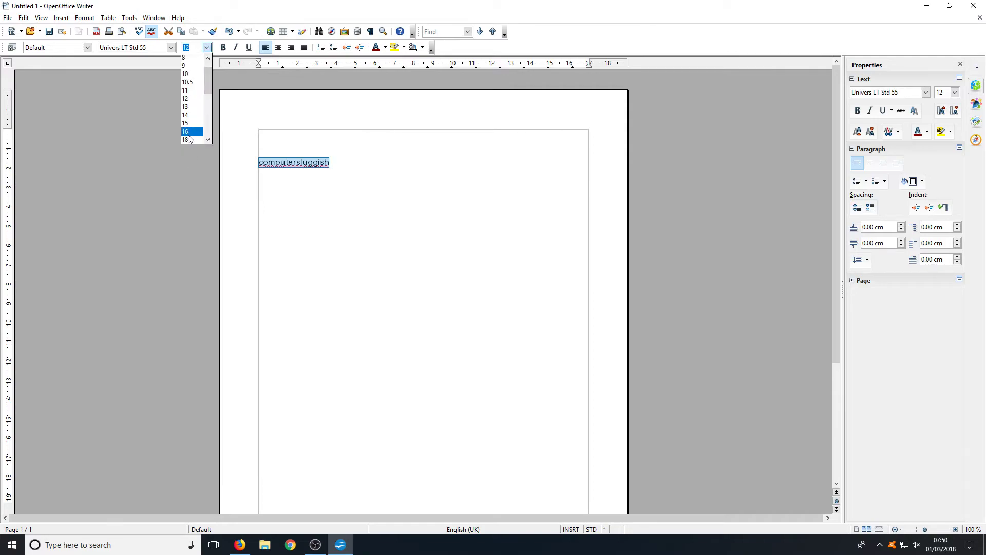
{"action": "left_click", "coordinate": [193, 139]}
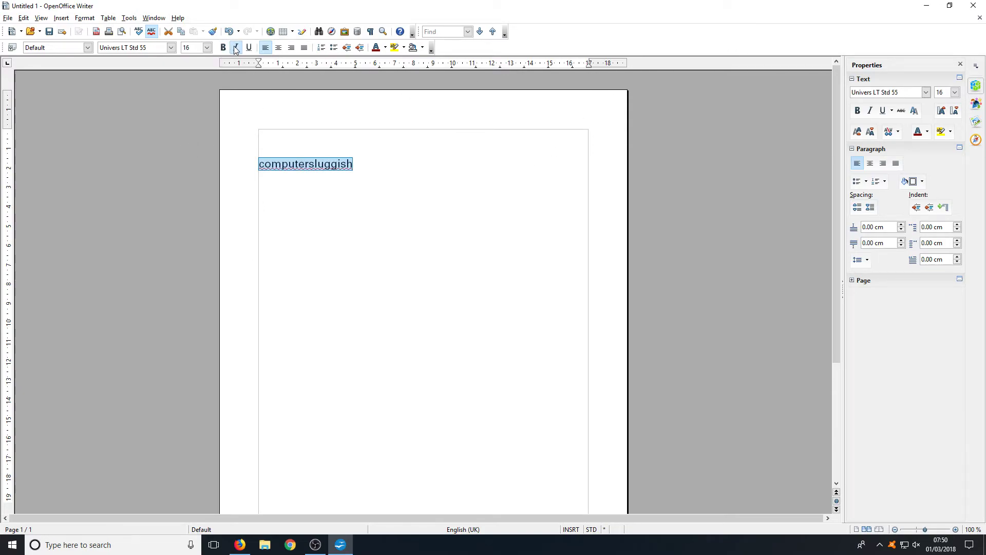
Center the word on the page and close the Writer document.
{"action": "left_click", "coordinate": [290, 47]}
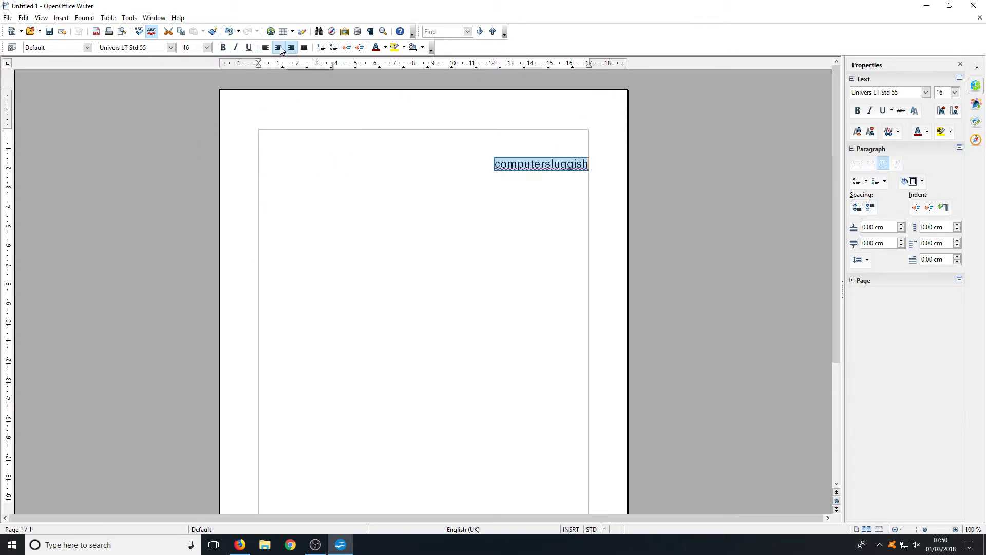
{"action": "left_click", "coordinate": [278, 47]}
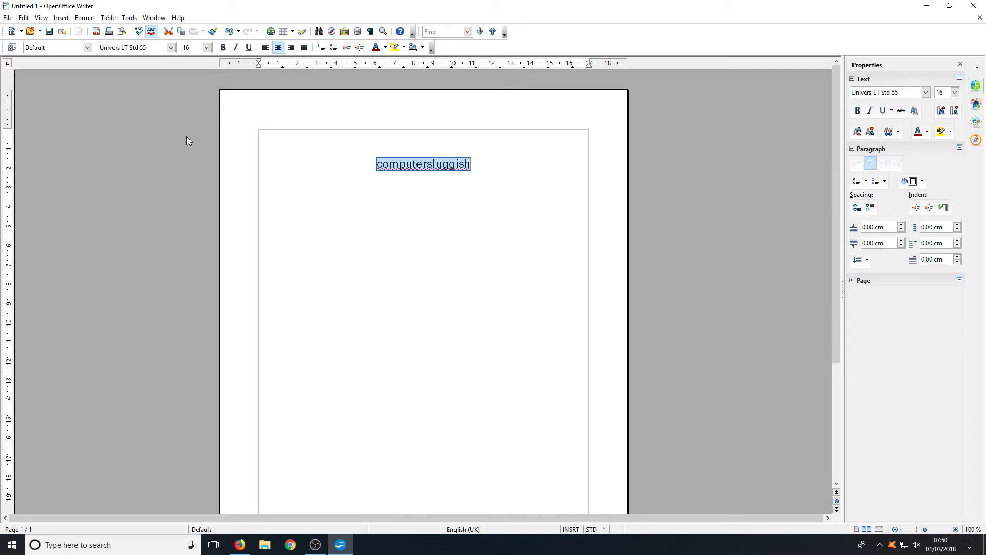
{"action": "left_click", "coordinate": [973, 6]}
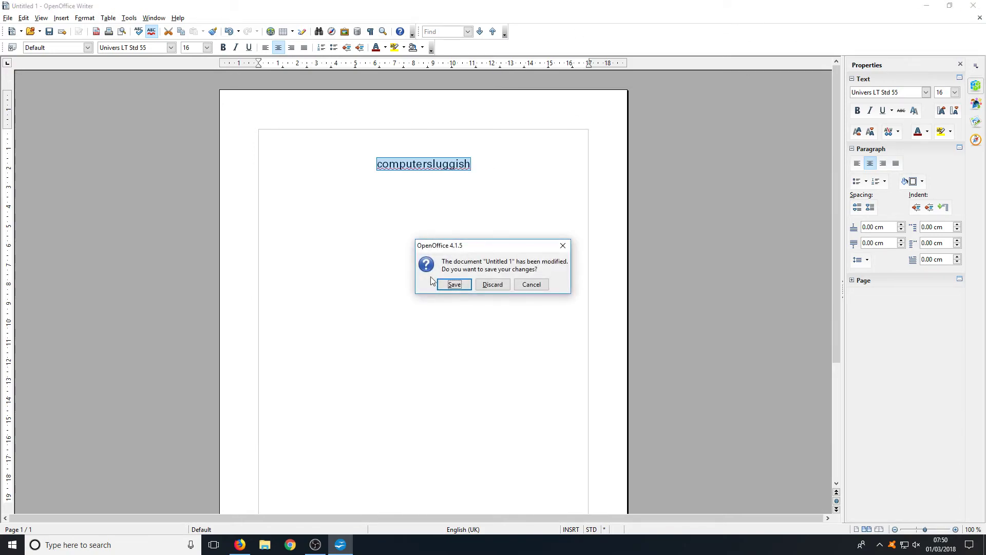
Discard the Writer changes, open a new blank Calc spreadsheet, then select and deselect a cell block.
{"action": "left_click", "coordinate": [493, 284]}
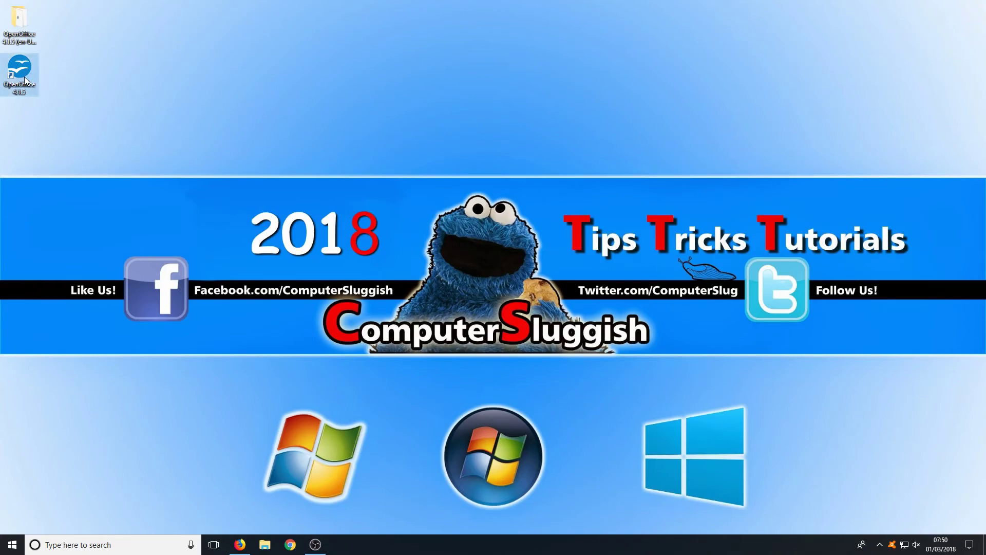
{"action": "double_click", "coordinate": [24, 76]}
{"action": "left_click", "coordinate": [405, 267]}
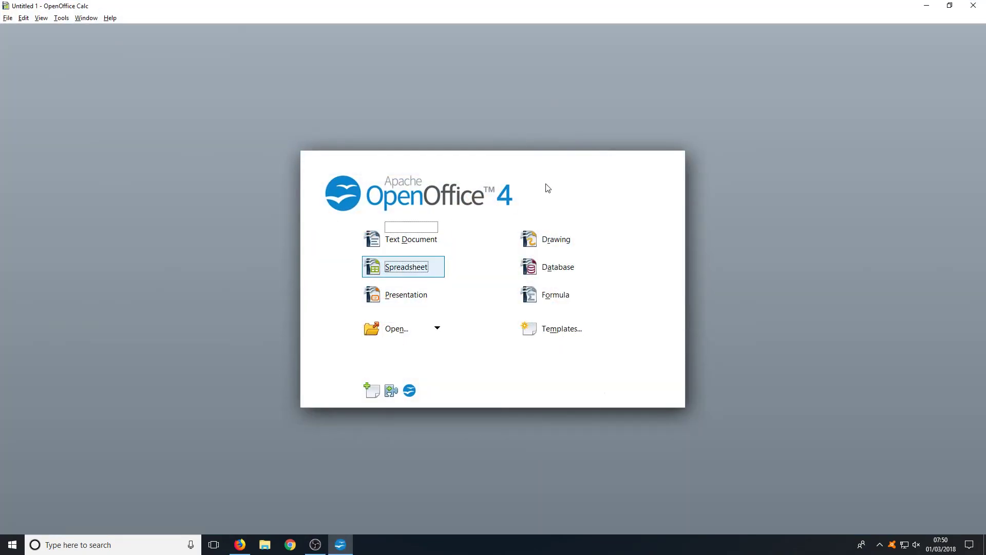
{"action": "left_click_drag", "start_coordinate": [77, 105], "coordinate": [747, 416]}
{"action": "left_click", "coordinate": [745, 305]}
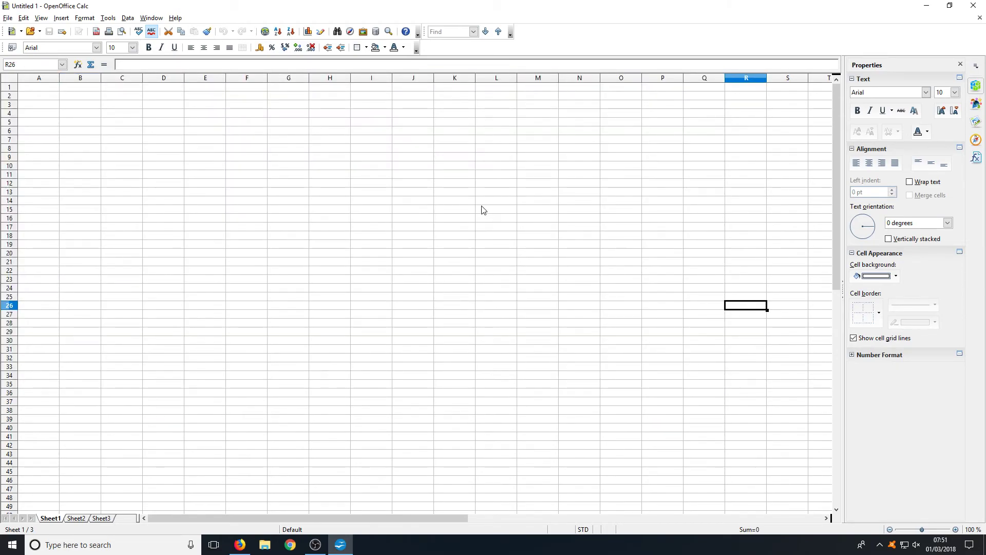